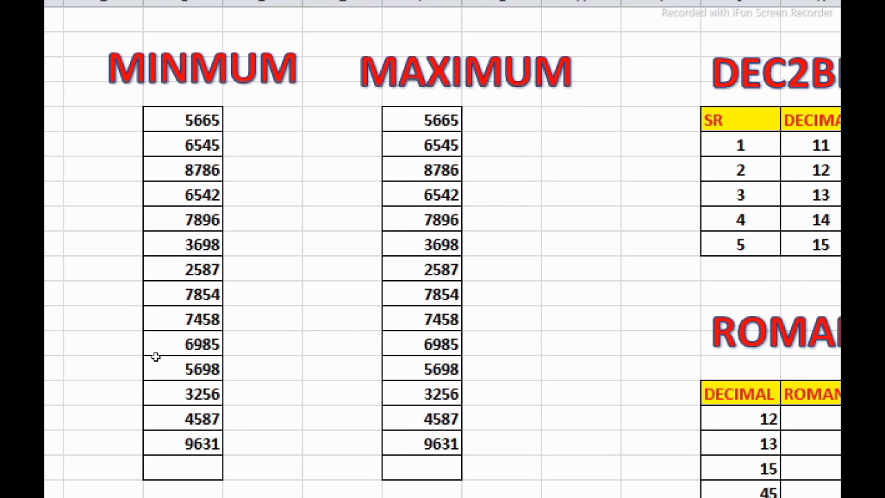
- Enter =MIN(C8:C21) in C22 so the MINMUM list's minimum, 2587, appears
{"action": "key", "text": "ctrl+c"}
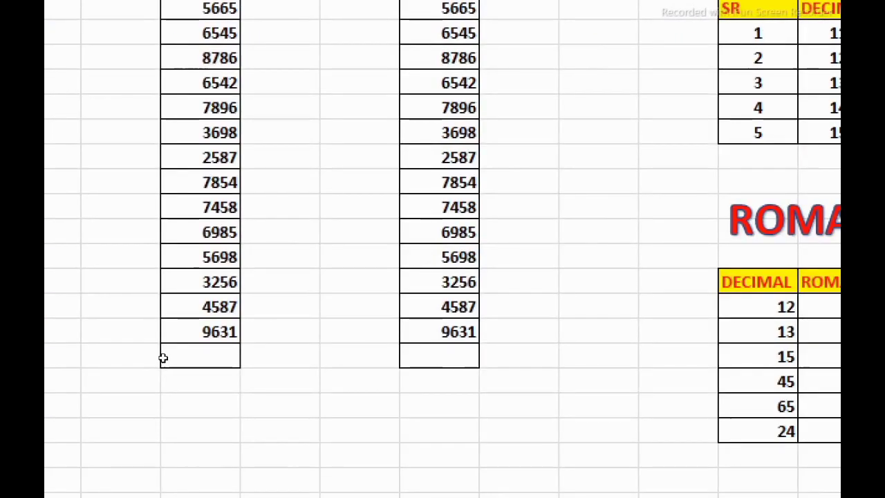
{"action": "left_click", "coordinate": [139, 357]}
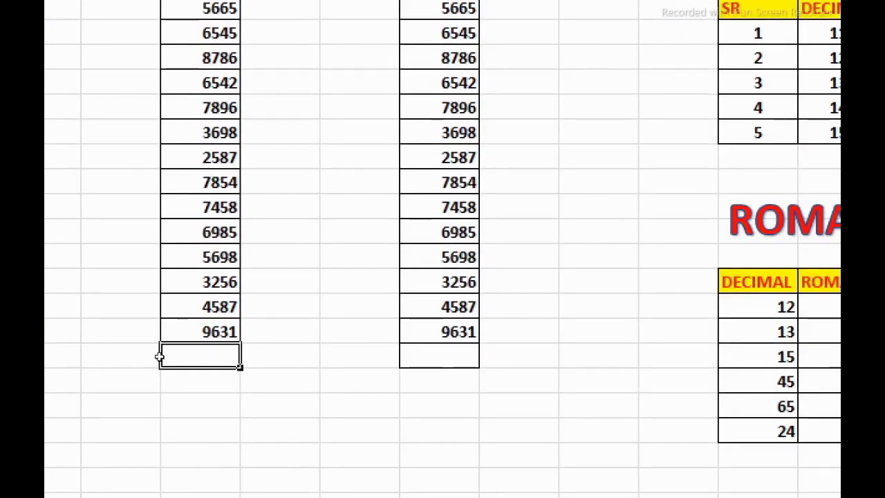
{"action": "type", "text": "="}
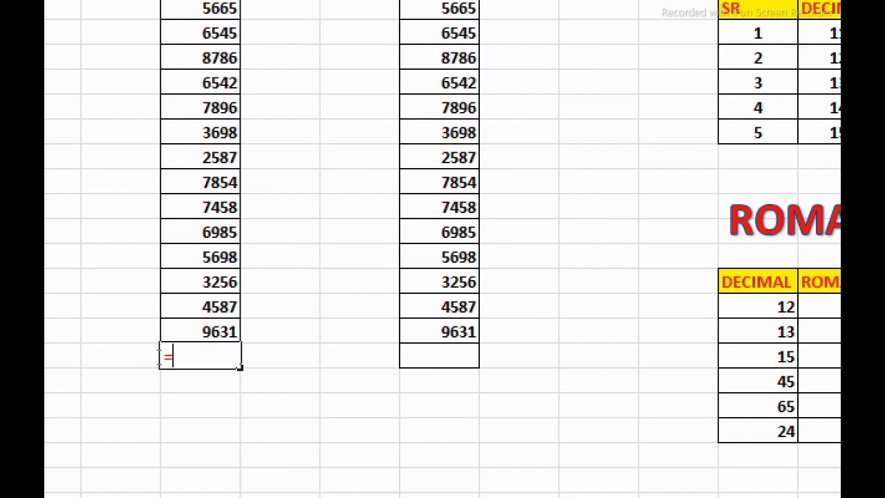
{"action": "type", "text": "min"}
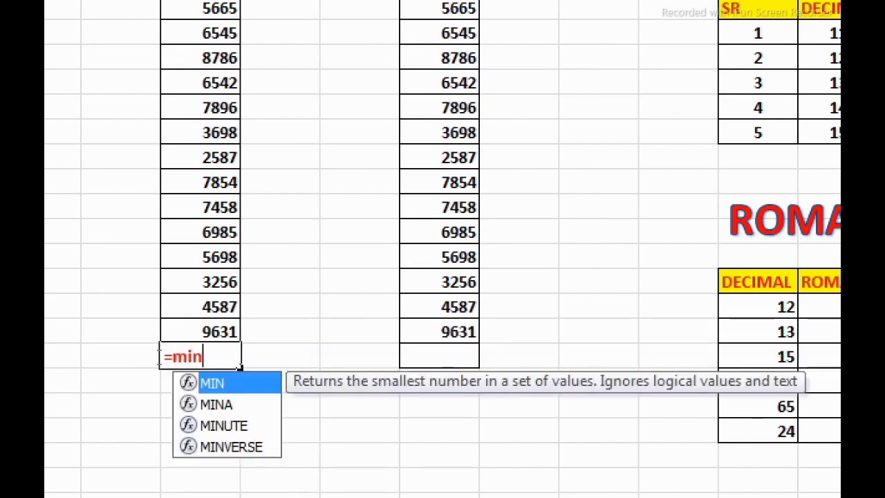
{"action": "key", "text": "Tab"}
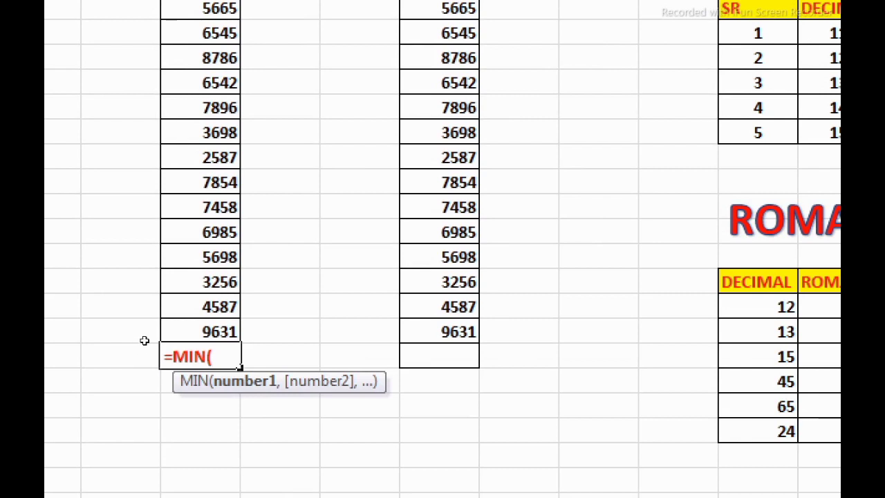
{"action": "scroll", "coordinate": [155, 260], "scroll_direction": "up", "scroll_amount": 1}
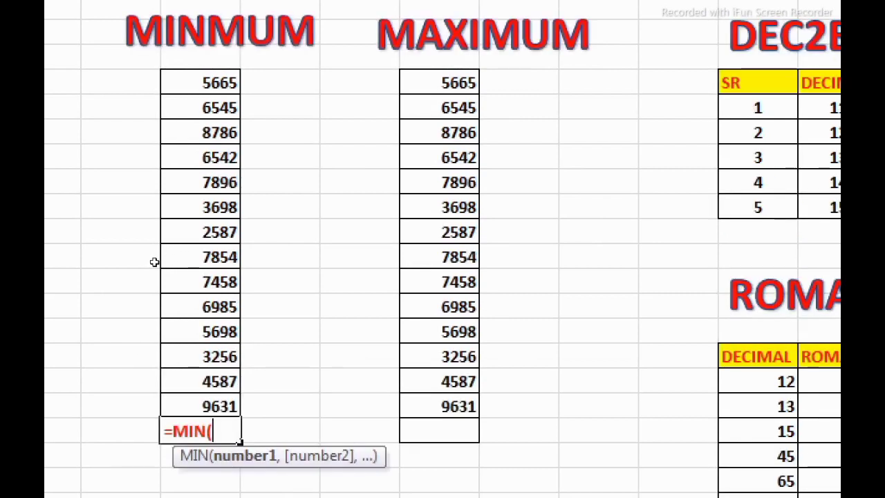
{"action": "left_click_drag", "start_coordinate": [165, 82], "coordinate": [172, 409]}
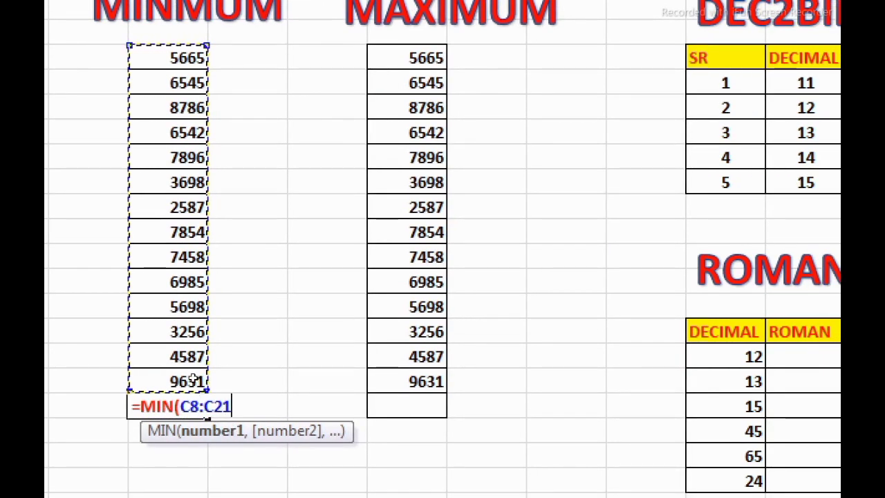
{"action": "type", "text": ")"}
{"action": "key", "text": "Return"}
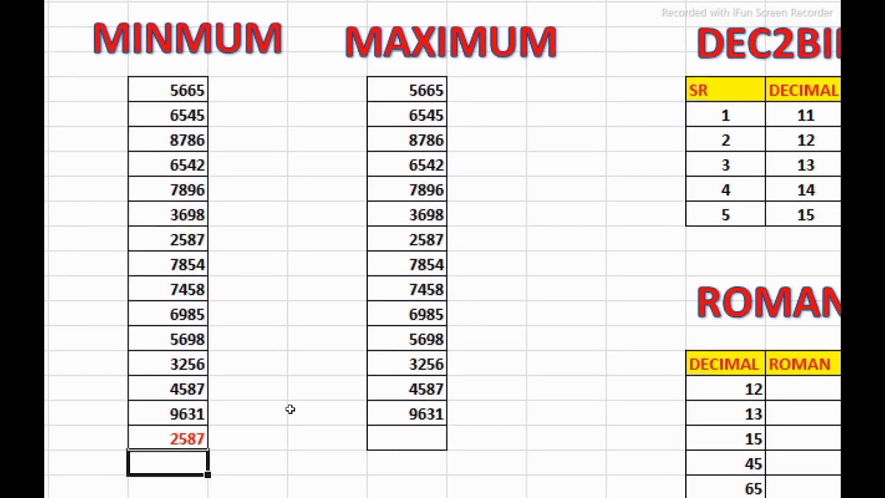
{"action": "key", "text": "Up"}
{"action": "key", "text": "Right"}
{"action": "key", "text": "Right"}
{"action": "key", "text": "Right"}
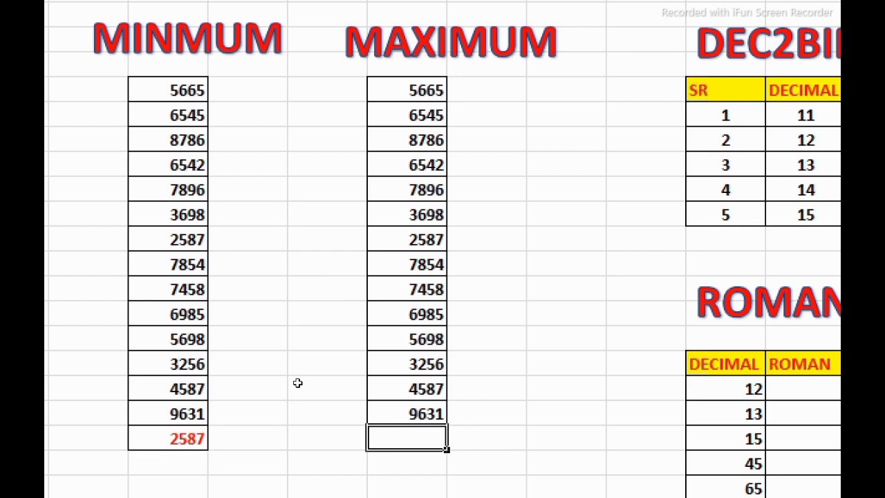
- Enter =MAX(F8:F21) in F22, showing the MAXIMUM list's largest value, 9631
{"action": "type", "text": "="}
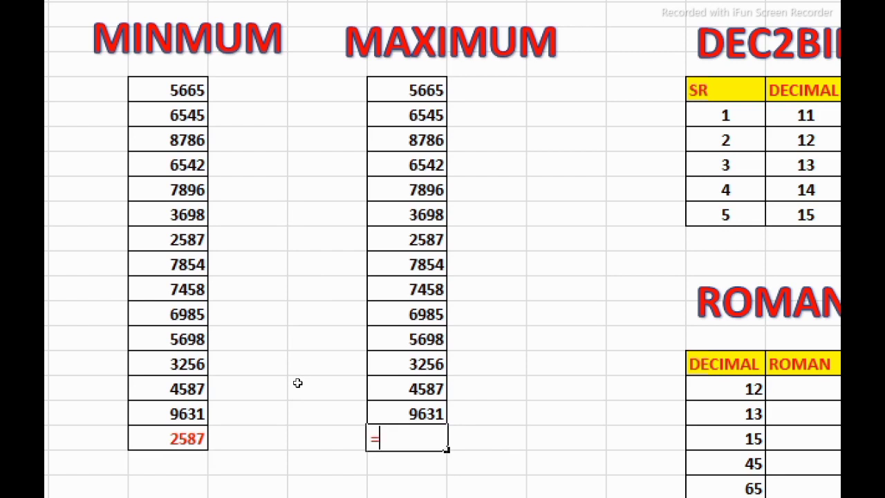
{"action": "type", "text": "mi"}
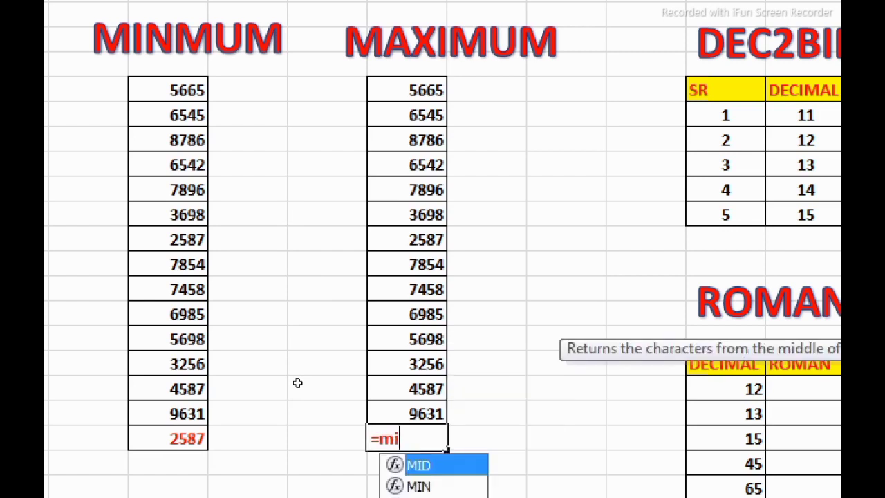
{"action": "key", "text": "BackSpace"}
{"action": "type", "text": "ax"}
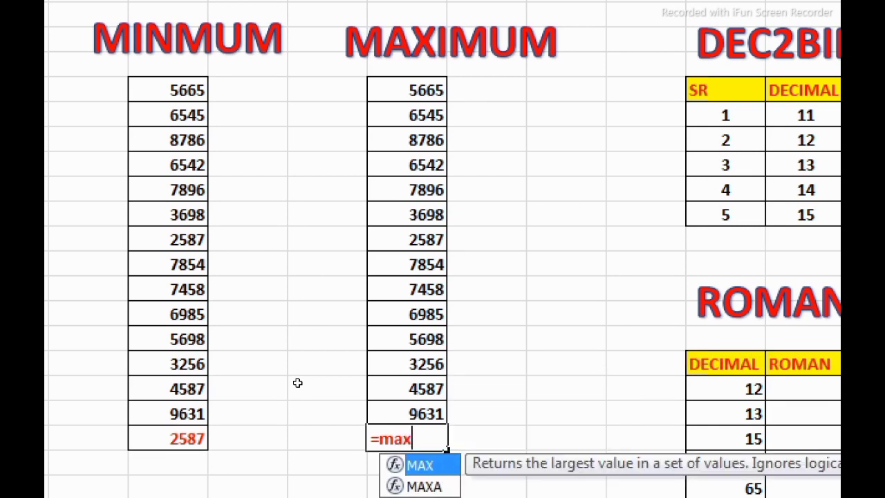
{"action": "key", "text": "Tab"}
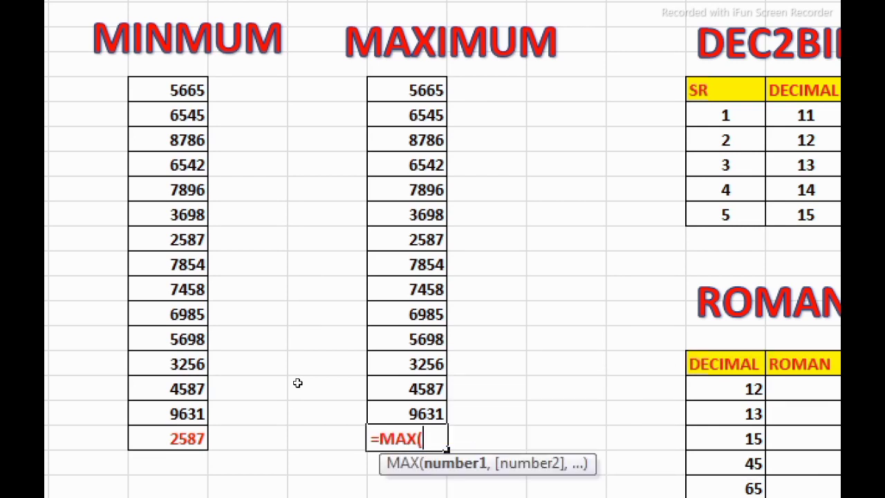
{"action": "key", "text": "ctrl+Up"}
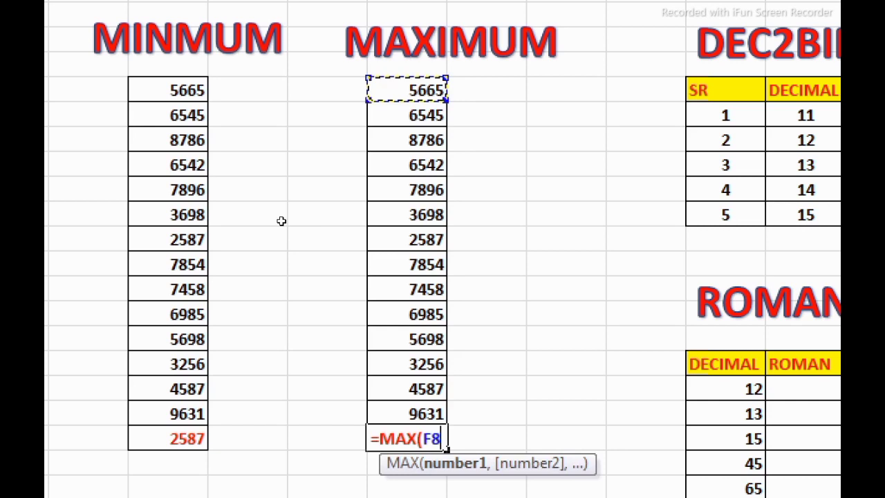
{"action": "key", "text": "shift+Down"}
{"action": "key", "text": "shift+Down"}
{"action": "key", "text": "shift+Down"}
{"action": "key", "text": "shift+Down"}
{"action": "key", "text": "shift+Down"}
{"action": "key", "text": "shift+Down"}
{"action": "key", "text": "shift+Down"}
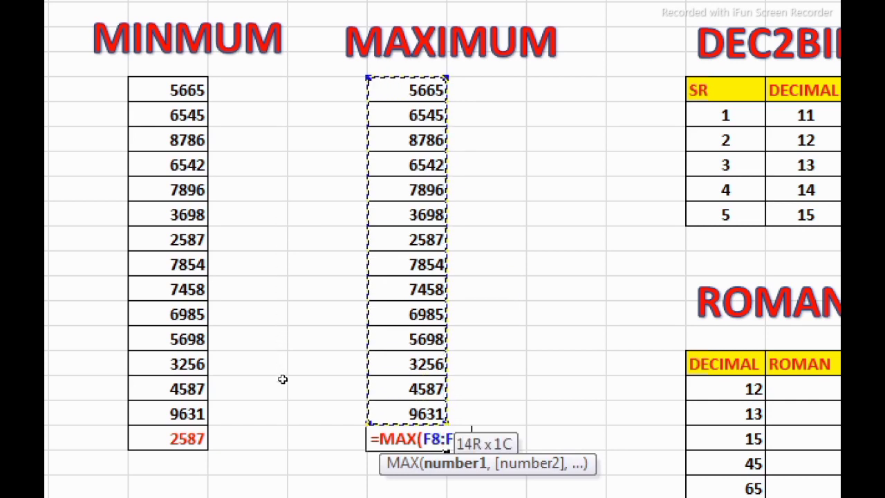
{"action": "type", "text": ")"}
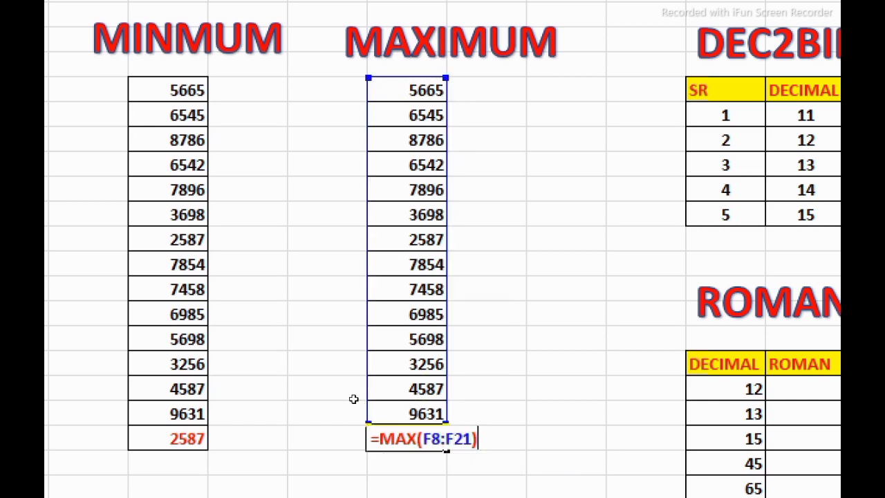
{"action": "key", "text": "Return"}
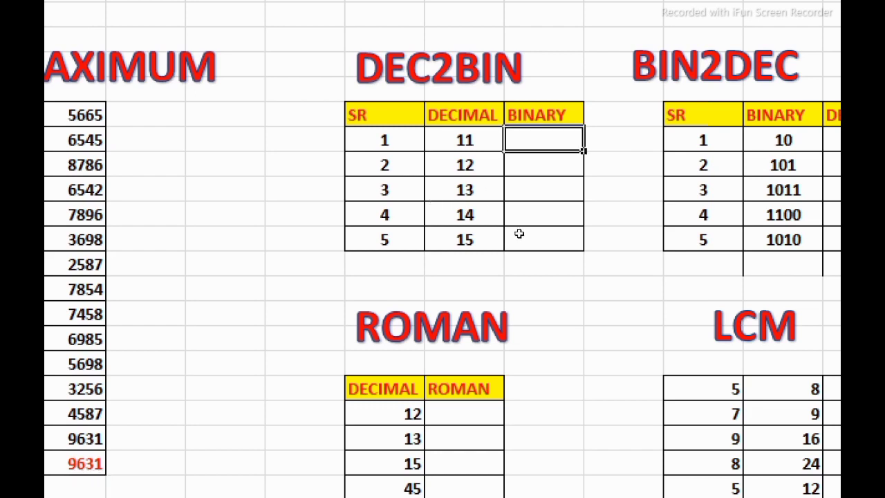
- Enter =DEC2BIN(K9) in L9 to convert decimal 11 to binary 1011
{"action": "type", "text": "="}
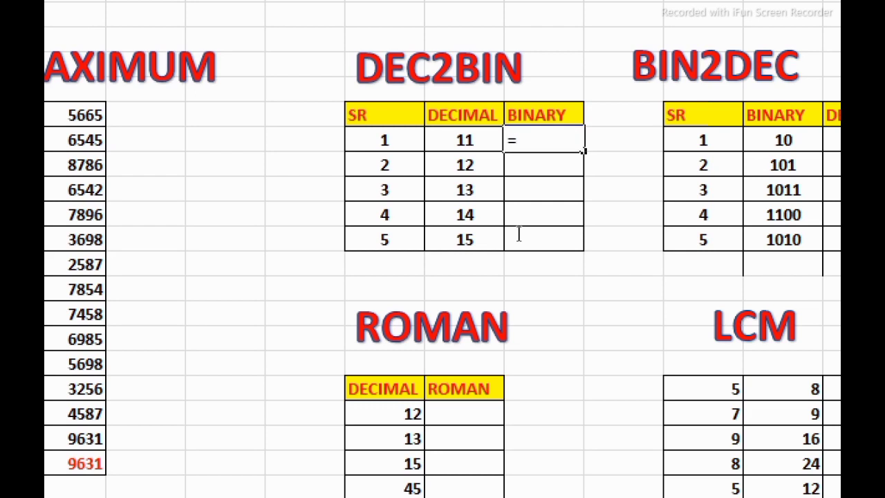
{"action": "type", "text": "dec"}
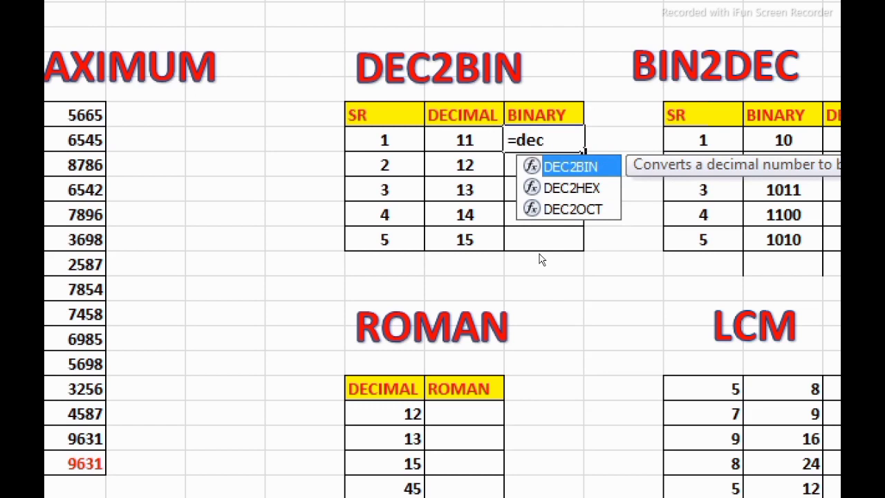
{"action": "key", "text": "Tab"}
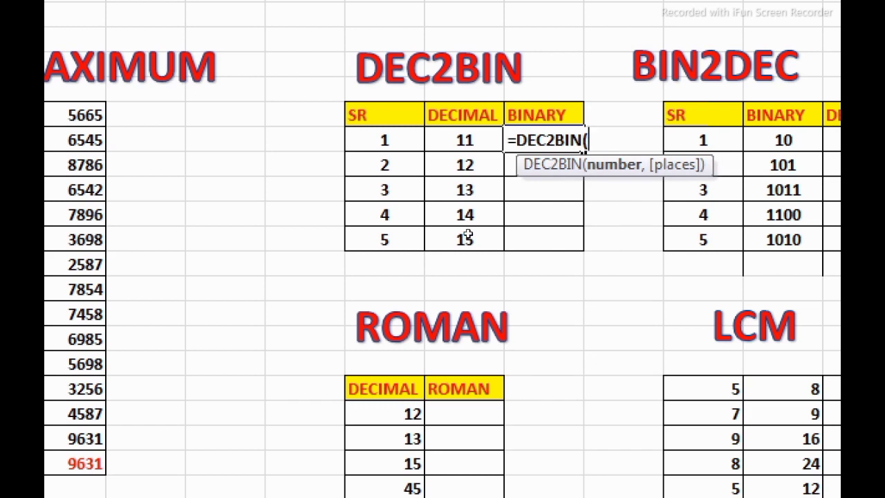
{"action": "key", "text": "Left"}
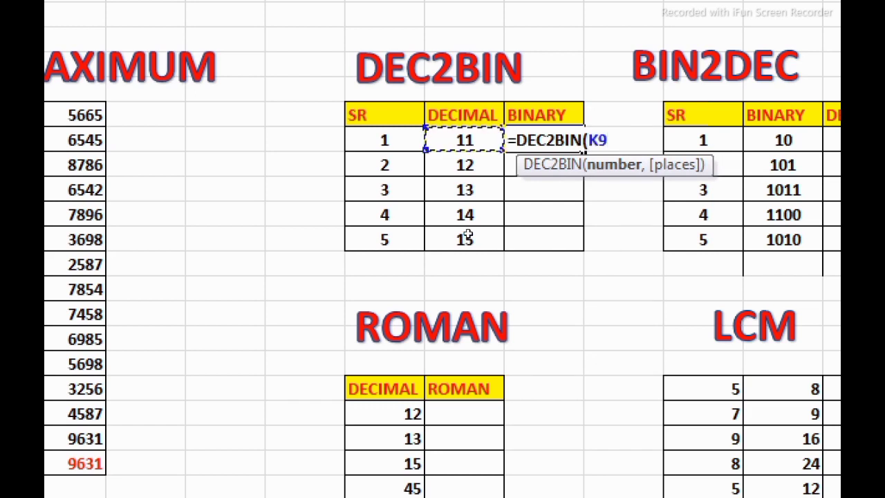
{"action": "type", "text": ")"}
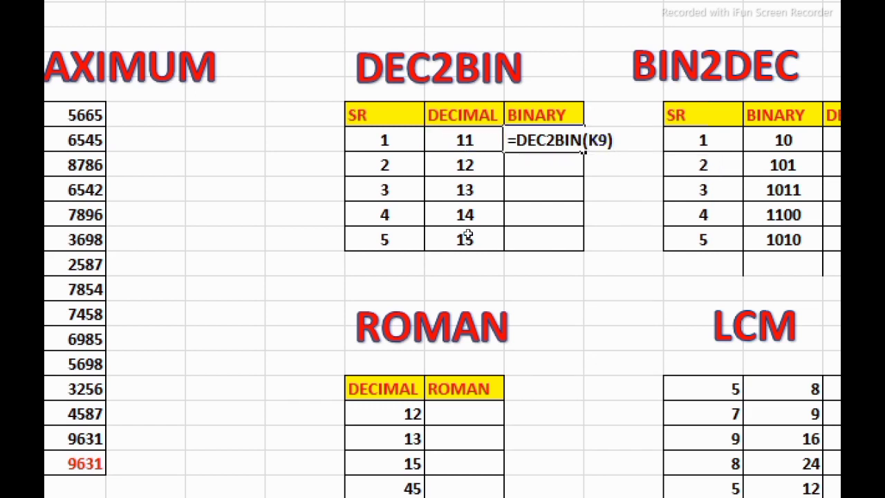
{"action": "key", "text": "Return"}
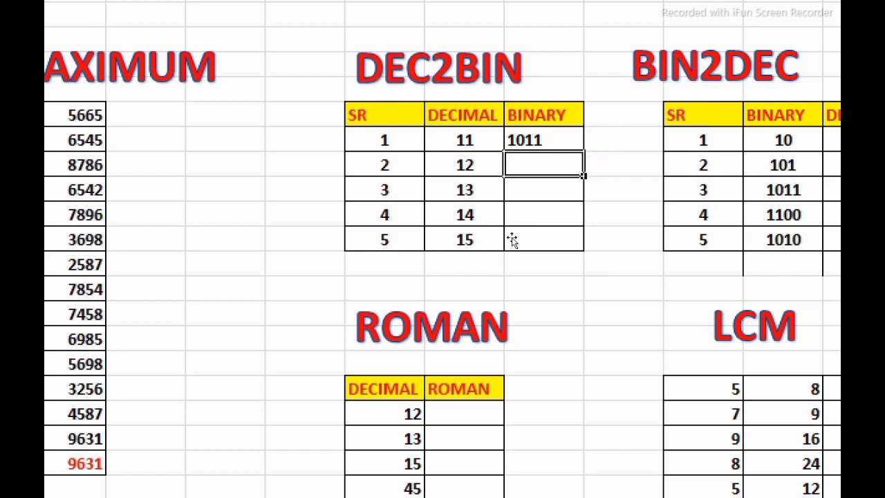
- Copy the DEC2BIN formula down to L13, giving 1100, 1101, 1110 and 1111
{"action": "key", "text": "Up"}
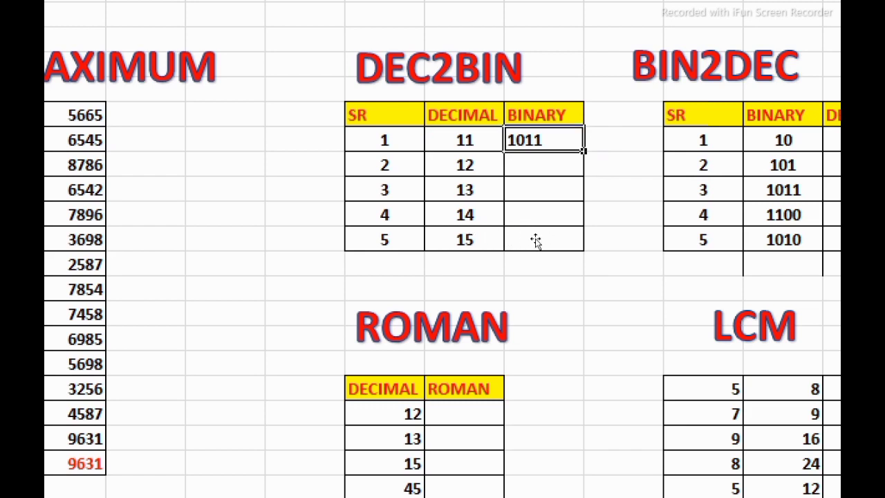
{"action": "left_click_drag", "start_coordinate": [584, 150], "coordinate": [539, 239]}
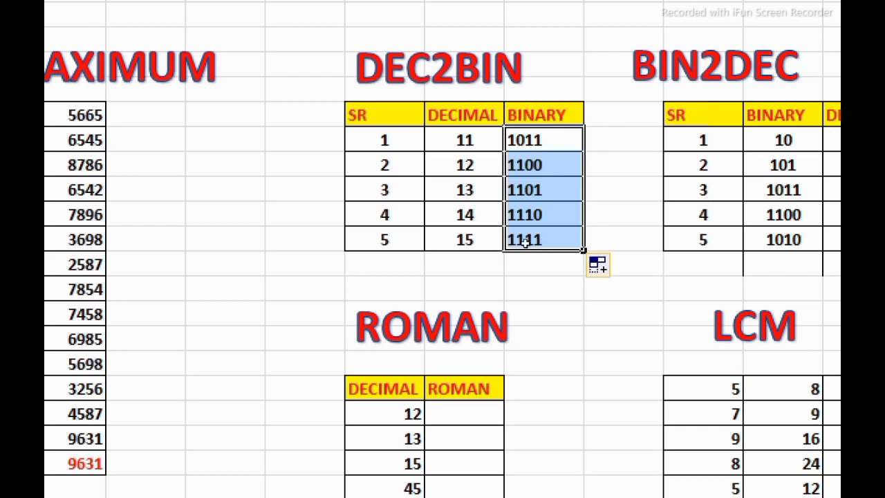
{"action": "left_click", "coordinate": [515, 297]}
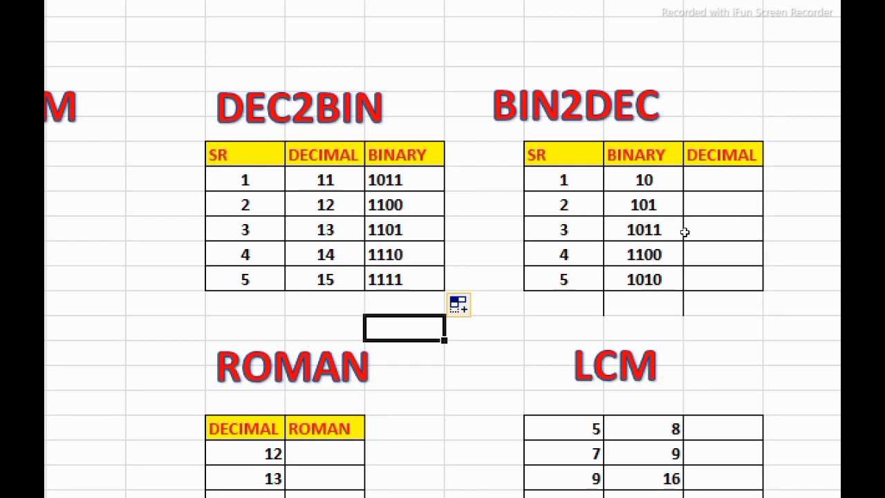
- Enter =BIN2DEC(O9) in the first DECIMAL cell, converting binary 10 to 2
{"action": "key", "text": "Up"}
{"action": "key", "text": "Up"}
{"action": "key", "text": "Up"}
{"action": "key", "text": "Right"}
{"action": "key", "text": "Right"}
{"action": "key", "text": "Right"}
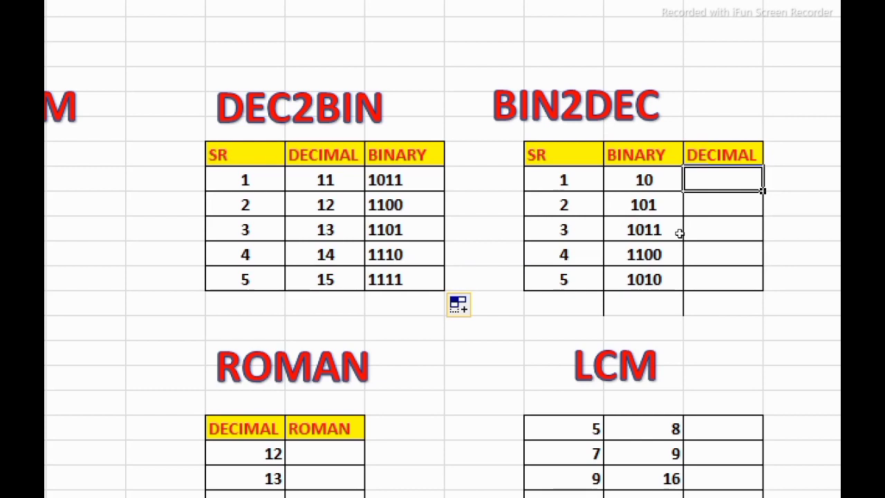
{"action": "type", "text": "=b"}
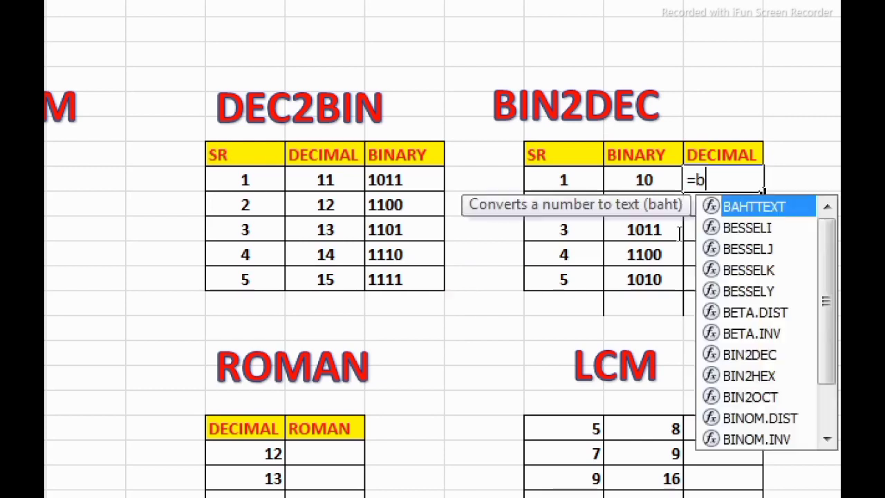
{"action": "type", "text": "in"}
{"action": "key", "text": "Tab"}
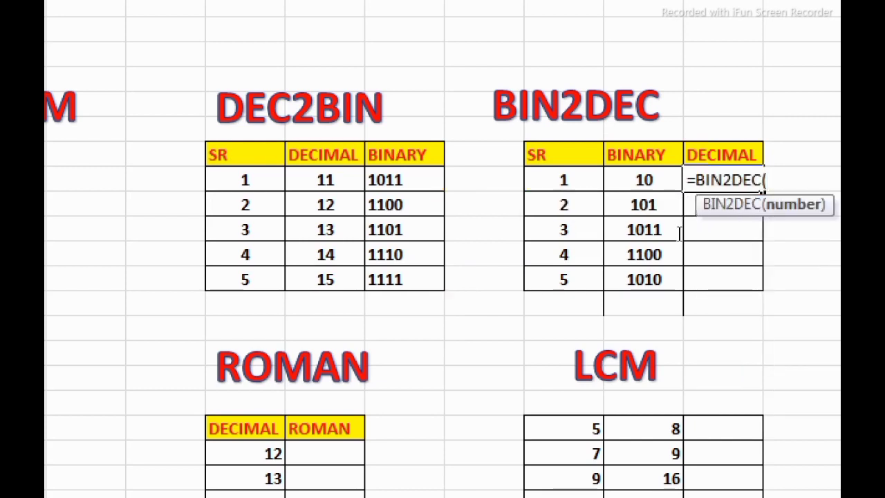
{"action": "key", "text": "Left"}
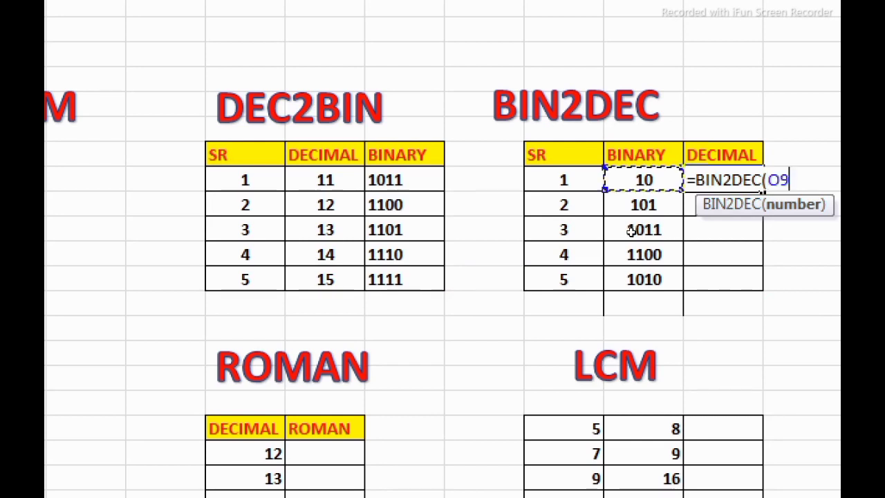
{"action": "type", "text": ")"}
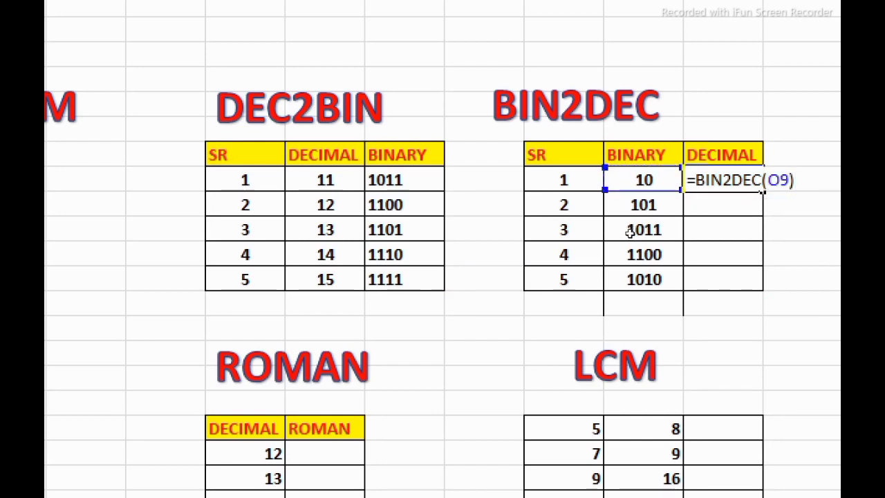
{"action": "key", "text": "Return"}
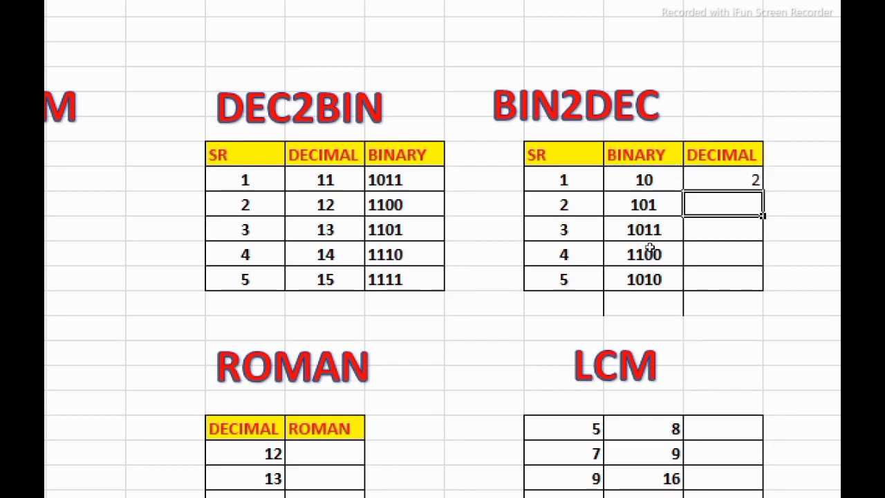
- Copy the BIN2DEC formula down the column, giving 5, 11, 12 and 10
{"action": "key", "text": "Up"}
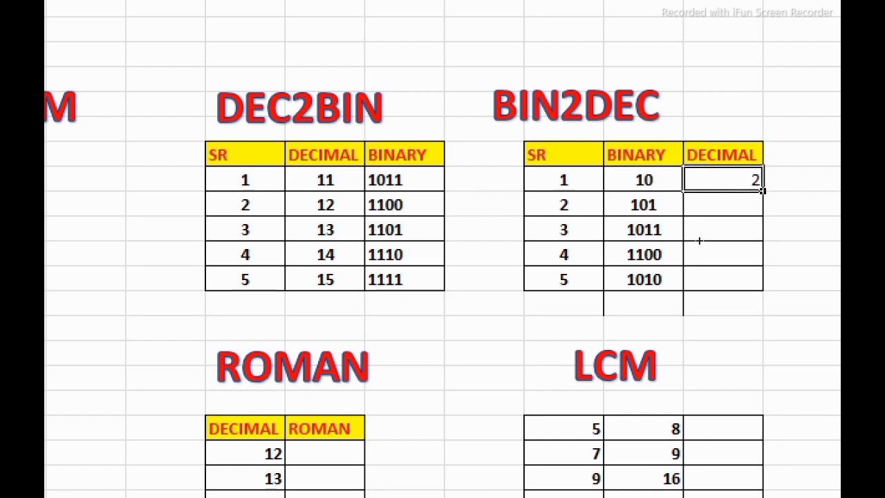
{"action": "left_click_drag", "start_coordinate": [762, 191], "coordinate": [705, 279]}
{"action": "key", "text": "Right"}
{"action": "key", "text": "Down"}
{"action": "key", "text": "Down"}
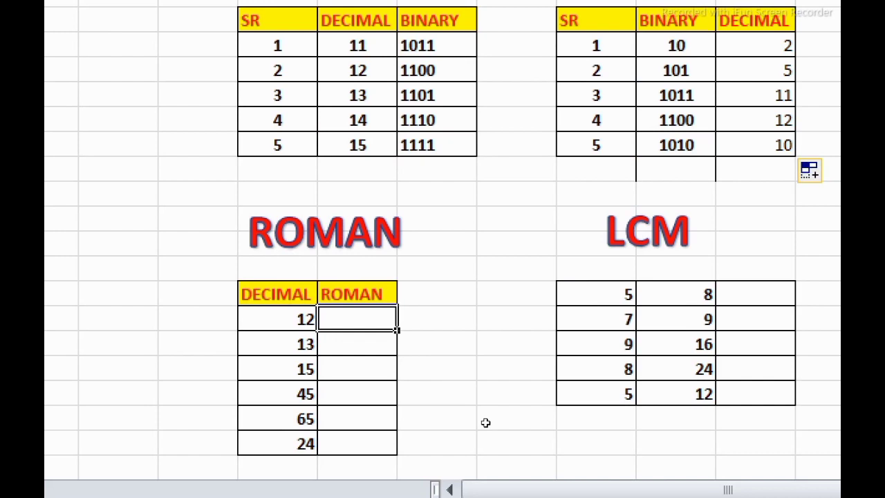
- Enter =ROMAN(J20) in the first ROMAN cell, turning 12 into XII
{"action": "type", "text": "="}
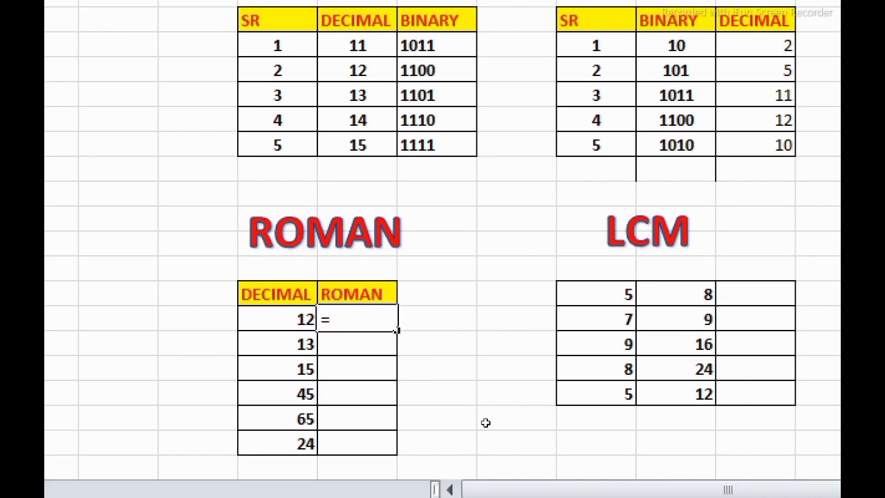
{"action": "type", "text": "ro"}
{"action": "key", "text": "Tab"}
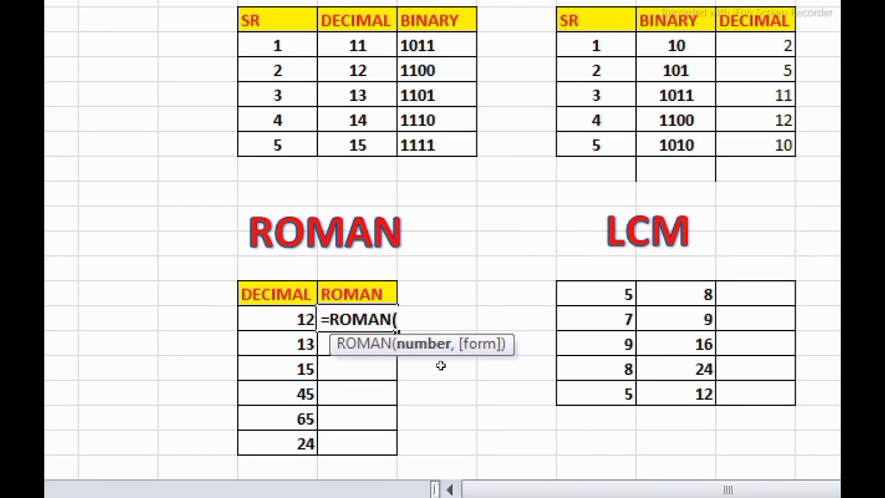
{"action": "key", "text": "Left"}
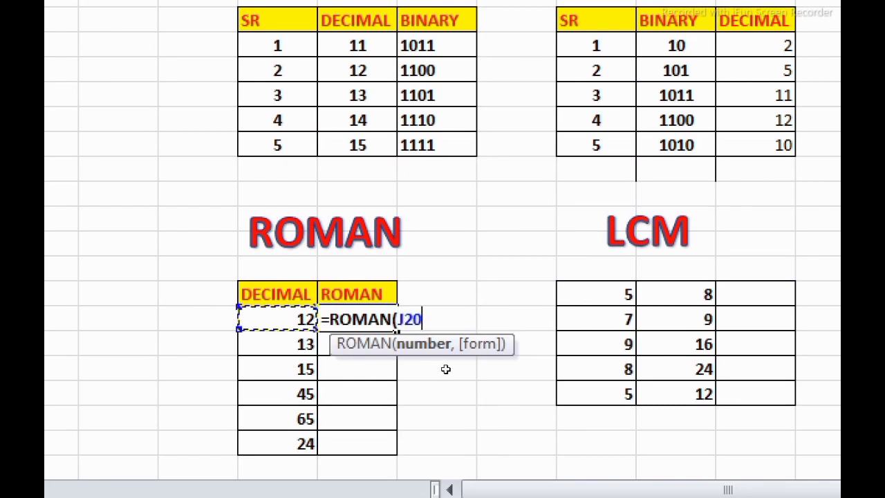
{"action": "type", "text": ")"}
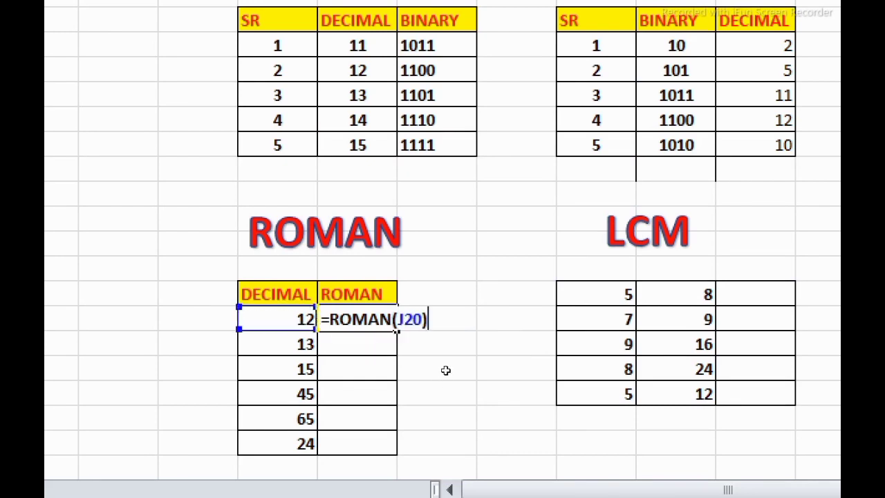
{"action": "key", "text": "Return"}
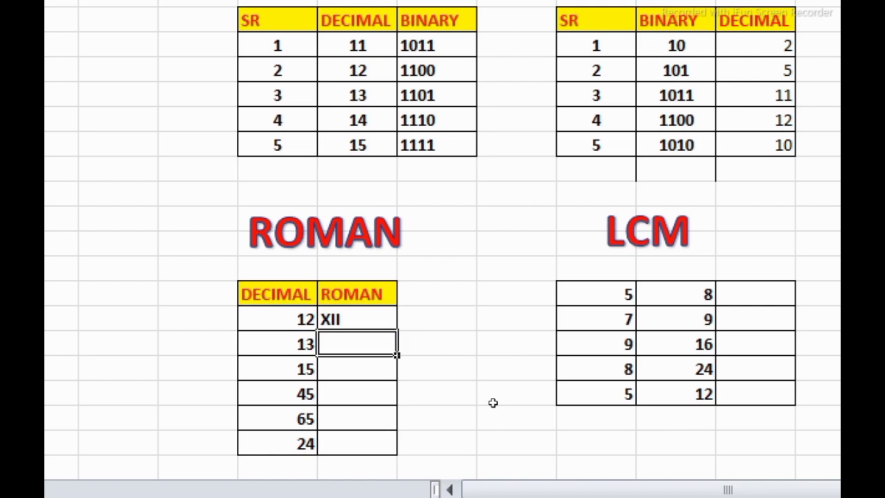
- Fill the ROMAN formula down the column, producing XIII, XV, XLV, LXV and XXIV
{"action": "key", "text": "Down"}
{"action": "key", "text": "Down"}
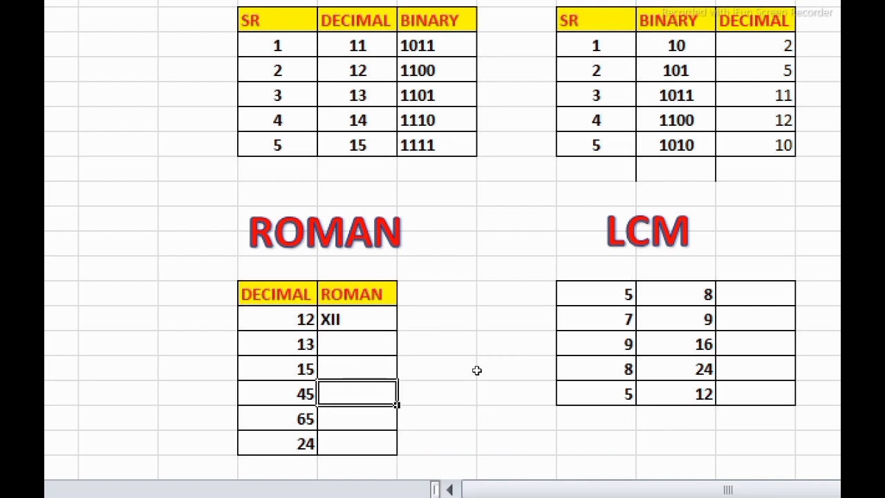
{"action": "key", "text": "Up"}
{"action": "key", "text": "Up"}
{"action": "key", "text": "Up"}
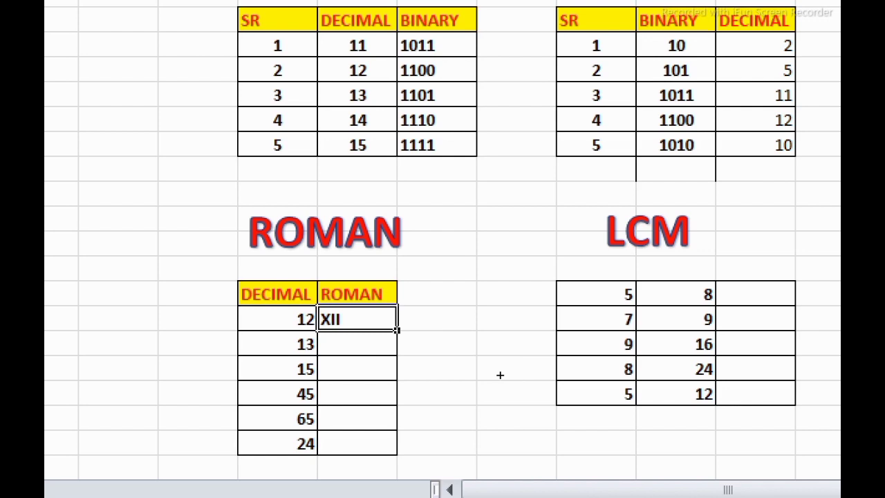
{"action": "left_click_drag", "start_coordinate": [397, 330], "coordinate": [397, 468]}
{"action": "left_click_drag", "start_coordinate": [504, 443], "coordinate": [488, 419]}
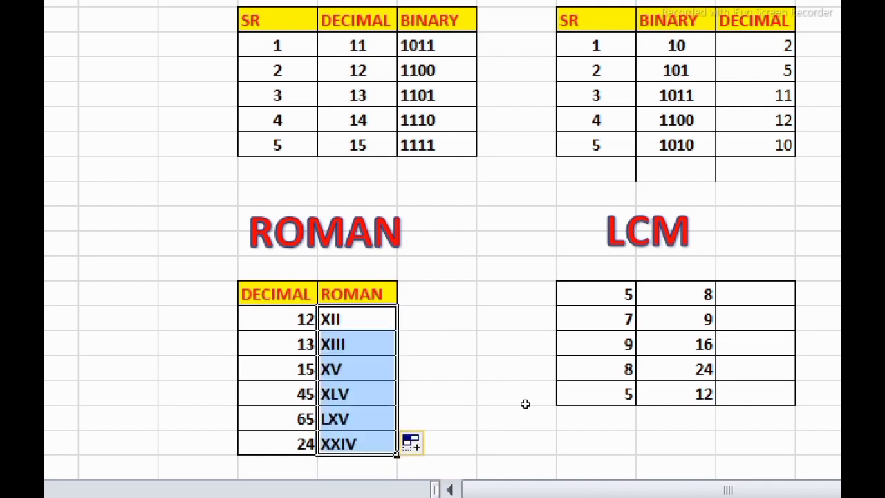
{"action": "key", "text": "ctrl+z"}
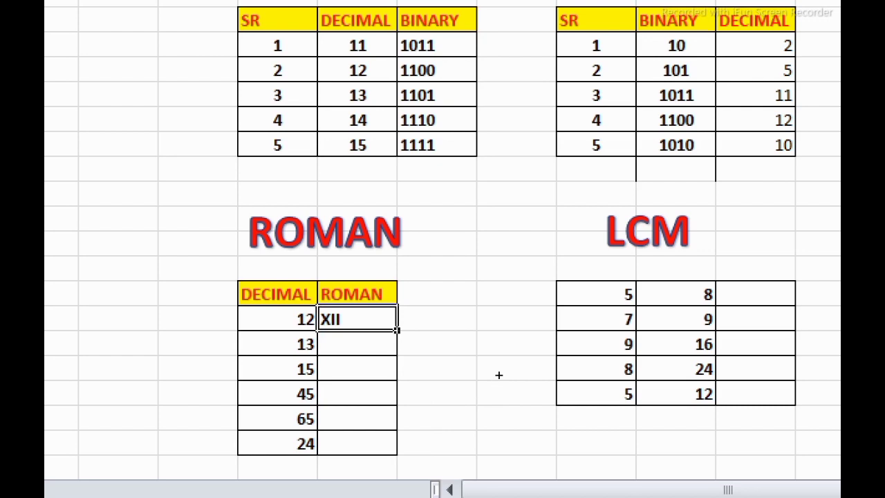
{"action": "double_click", "coordinate": [398, 330]}
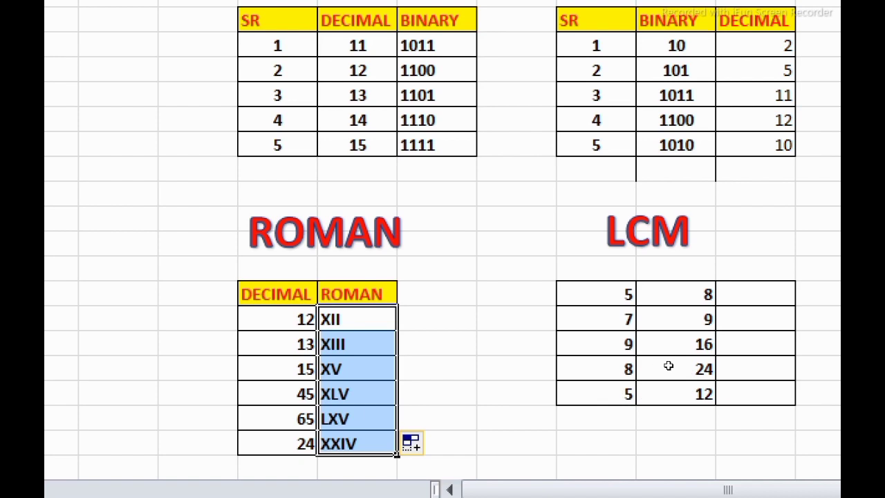
{"action": "scroll", "coordinate": [668, 362], "scroll_direction": "right", "scroll_amount": 2}
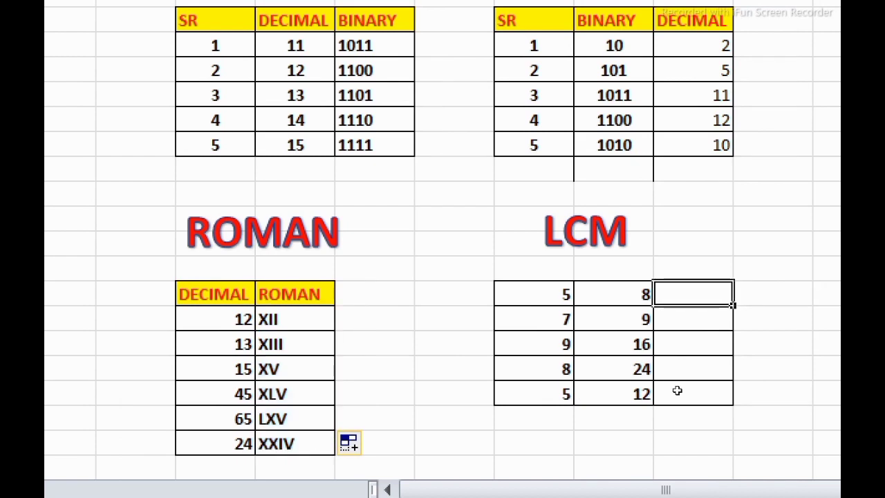
- Enter =LCM(N19,O19) in P19 and fill it down to P23 for all five pairs
{"action": "type", "text": "="}
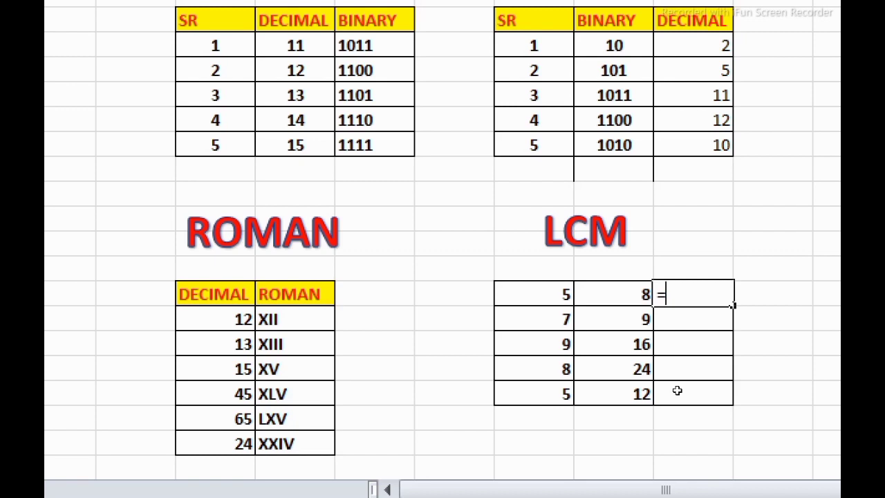
{"action": "type", "text": "lcm"}
{"action": "key", "text": "Tab"}
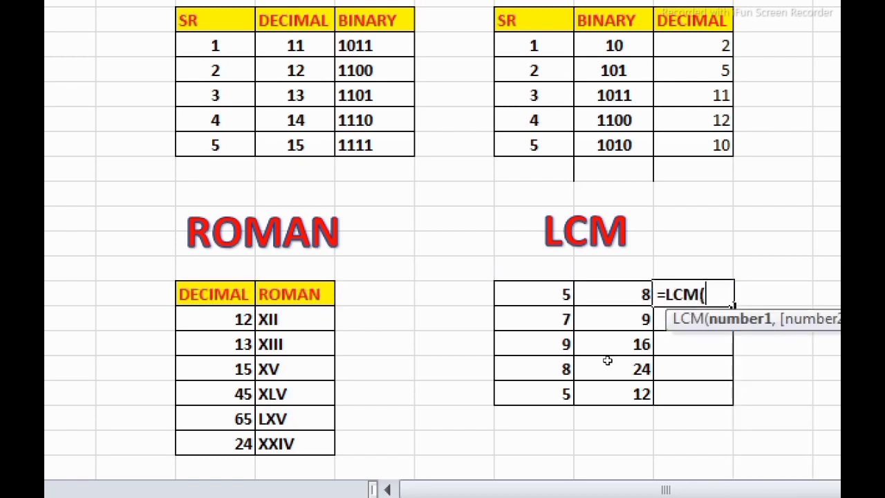
{"action": "left_click", "coordinate": [553, 295]}
{"action": "type", "text": ","}
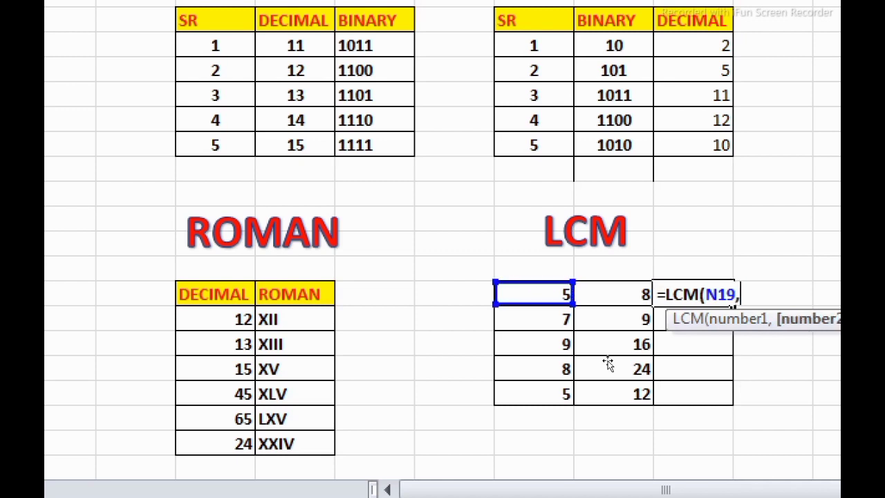
{"action": "left_click", "coordinate": [622, 295]}
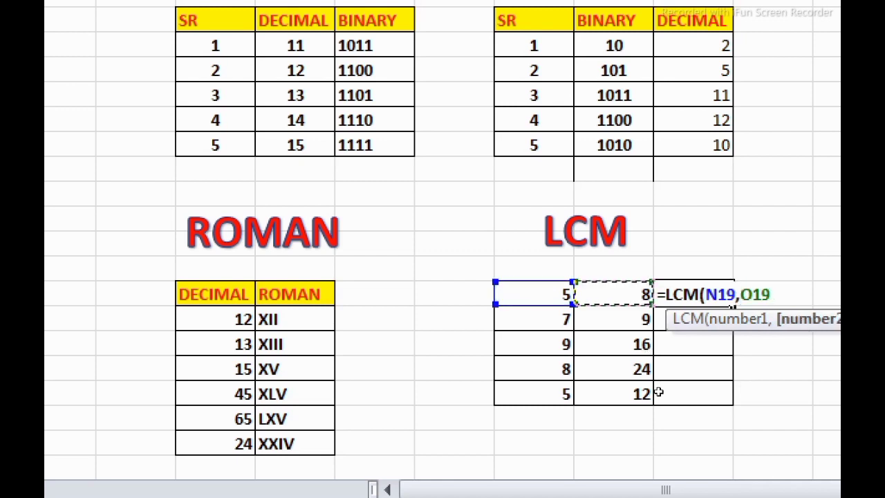
{"action": "type", "text": ")"}
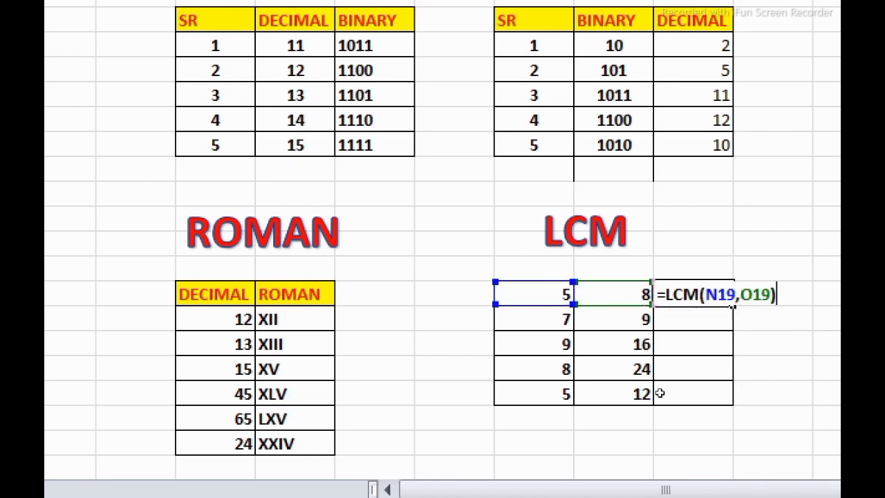
{"action": "key", "text": "Return"}
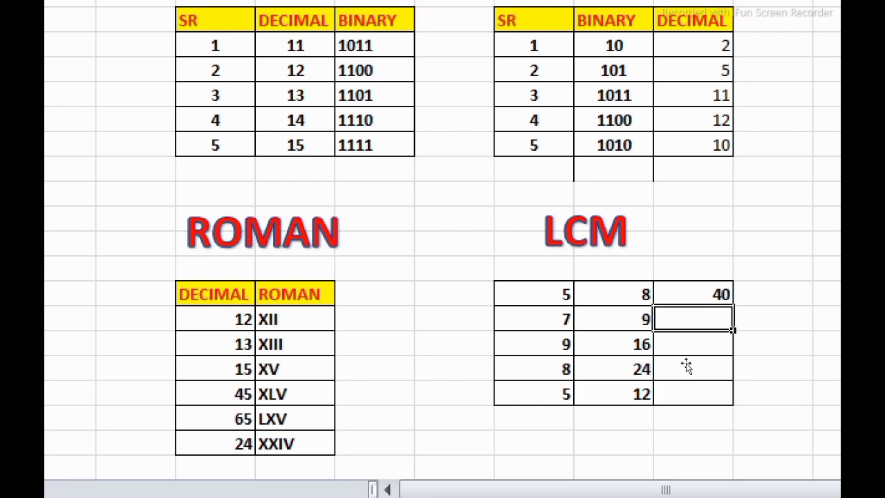
{"action": "key", "text": "Up"}
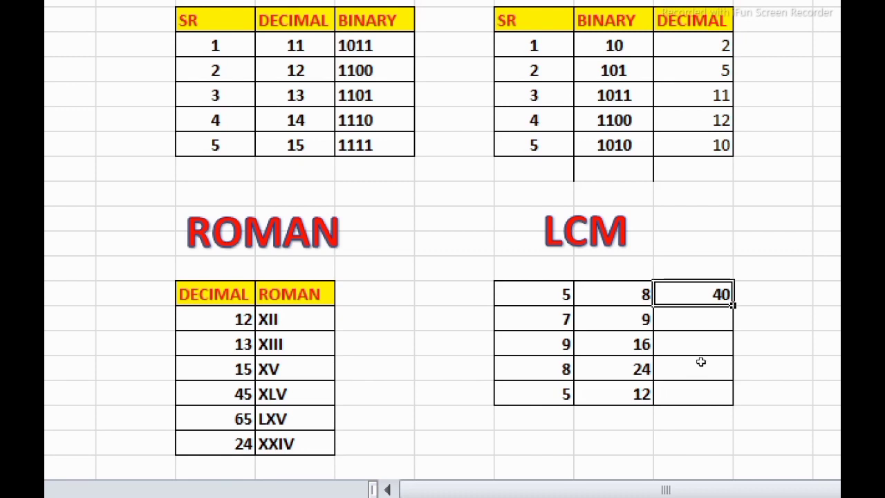
{"action": "double_click", "coordinate": [696, 364]}
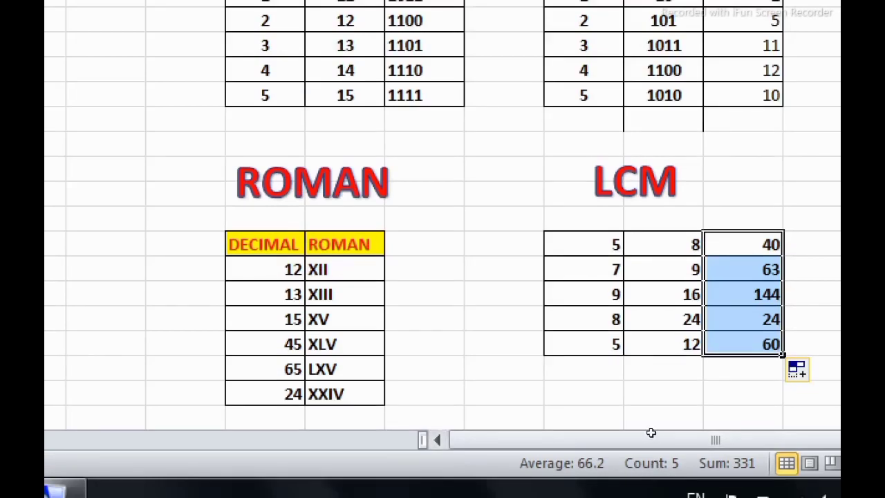
{"action": "left_click", "coordinate": [649, 393]}
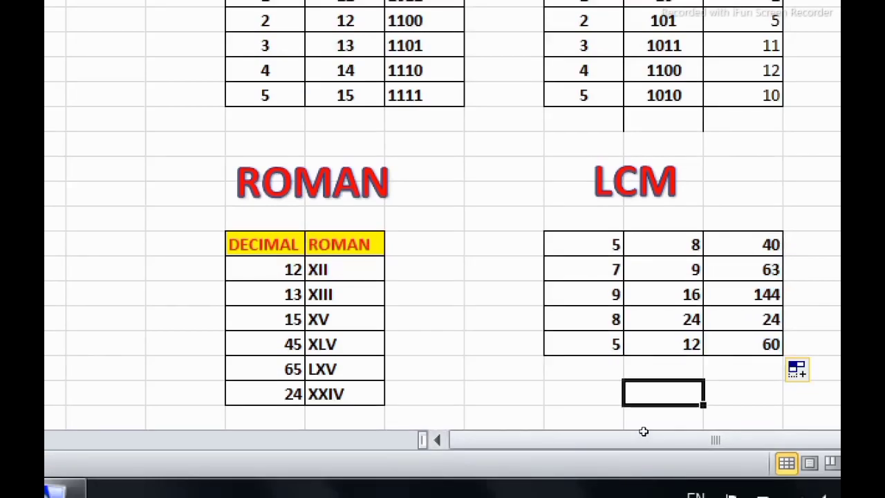